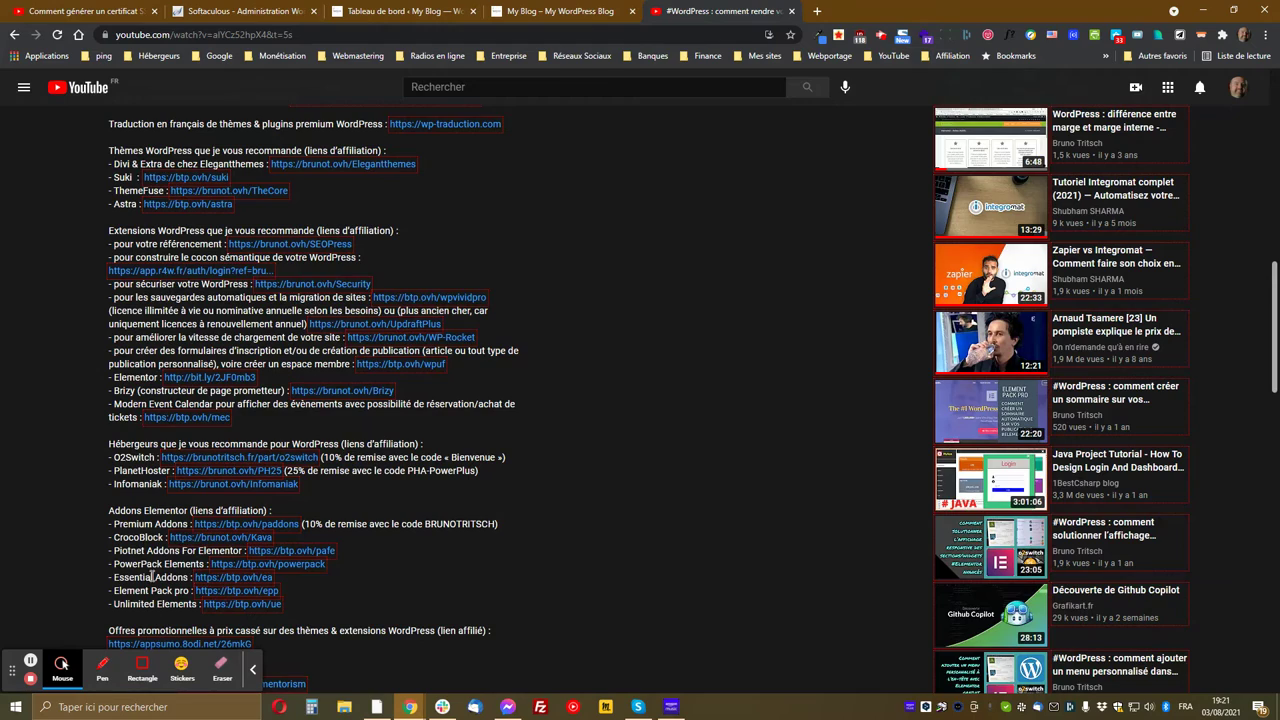
scroll(153, 576, down, 2)
scroll(153, 564, up, 4)
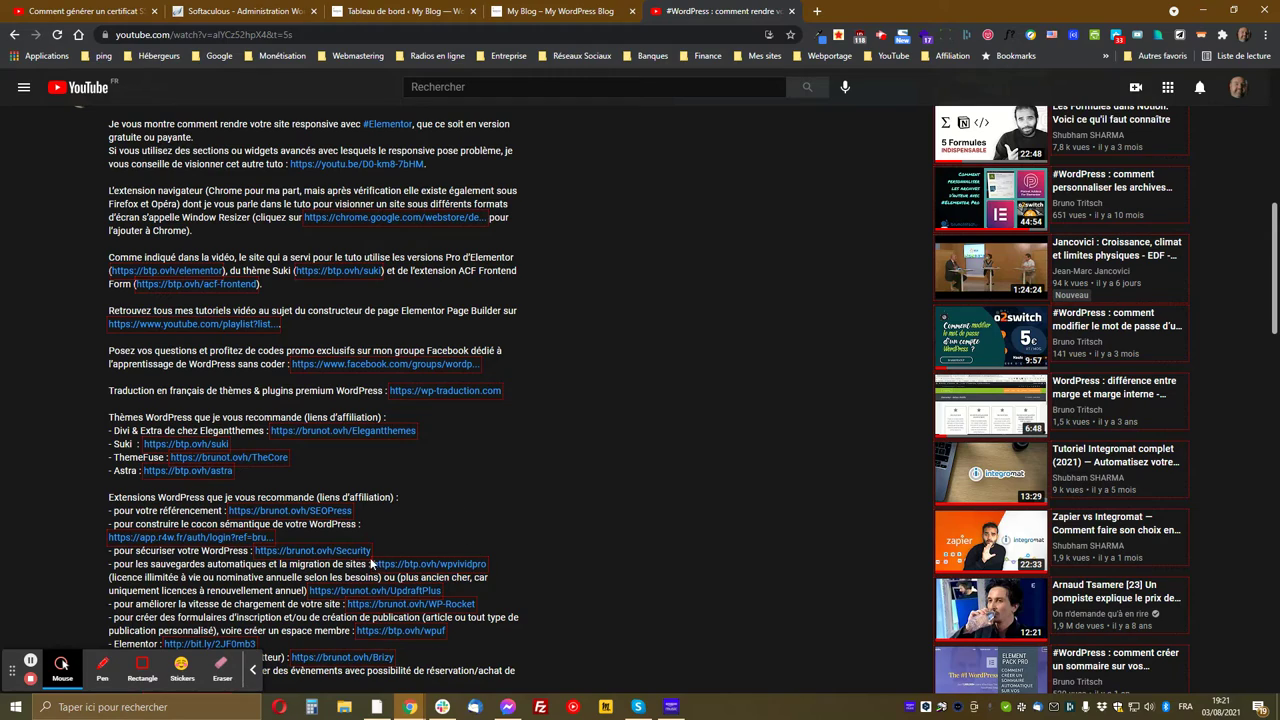
scroll(498, 370, up, 3)
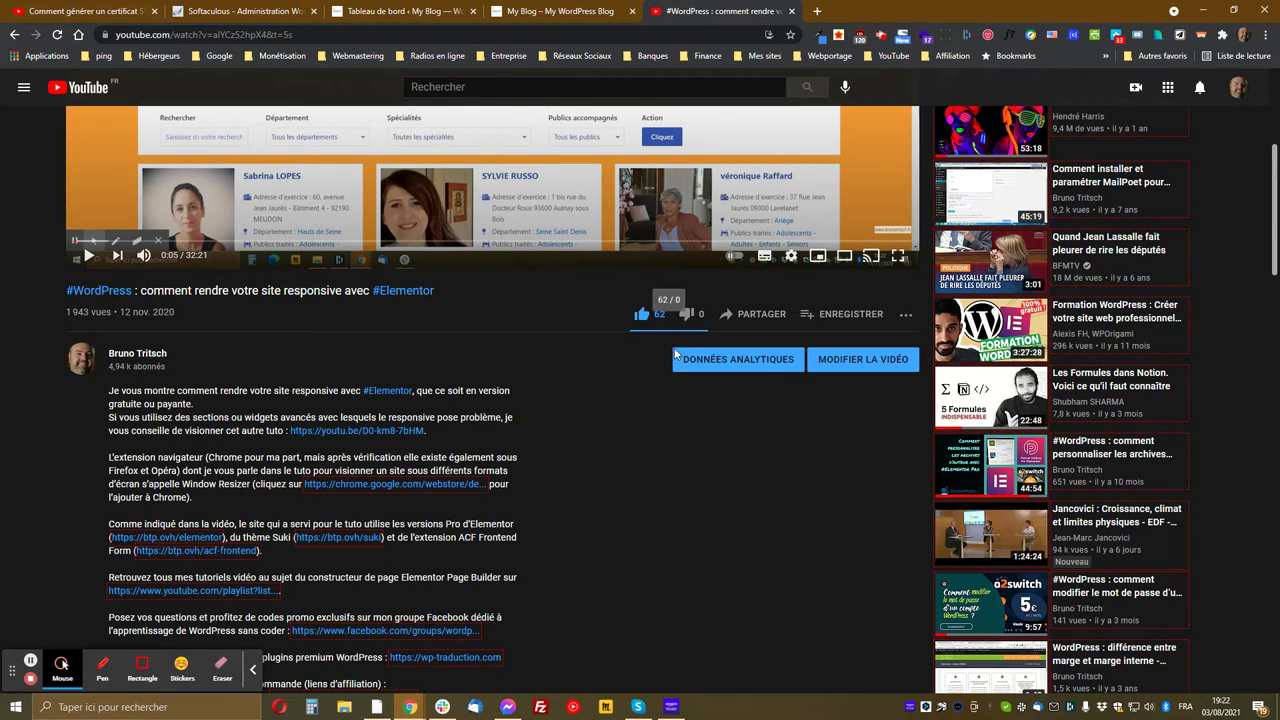
Open the Site Health page of the WordPress dashboard and review the recommendation about removing inactive themes.
click(401, 9)
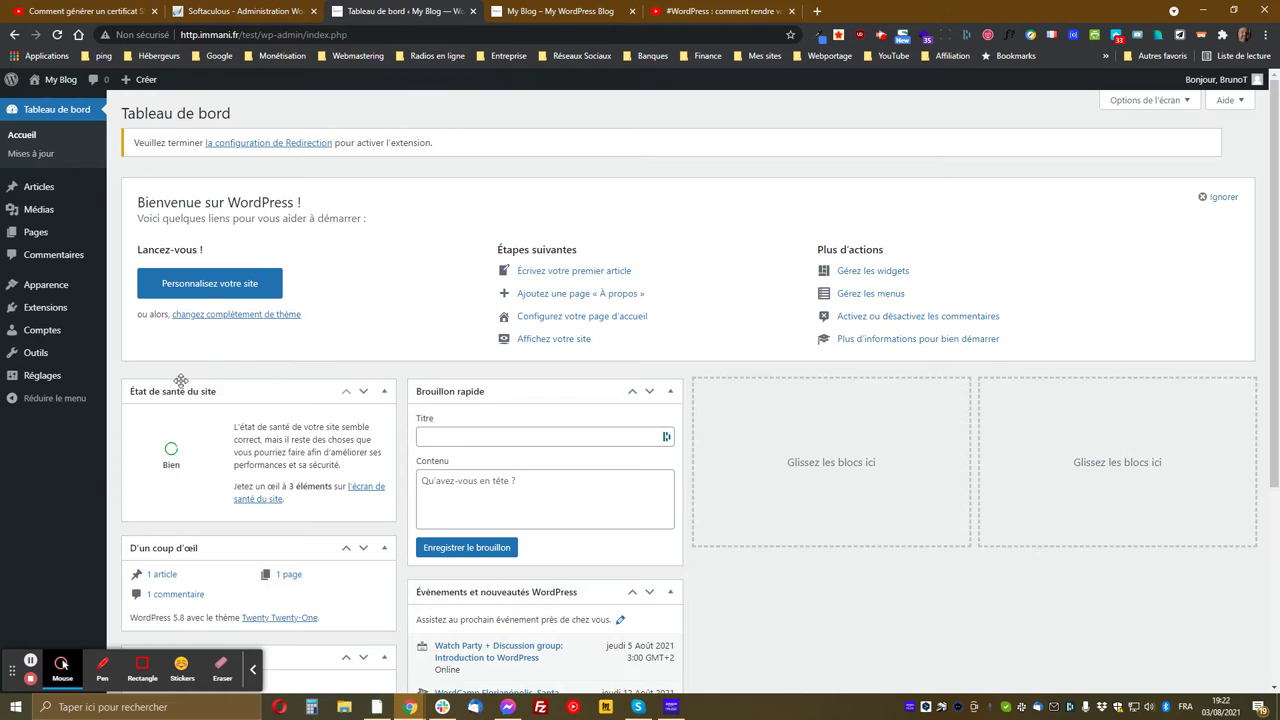
mouse_move(44, 360)
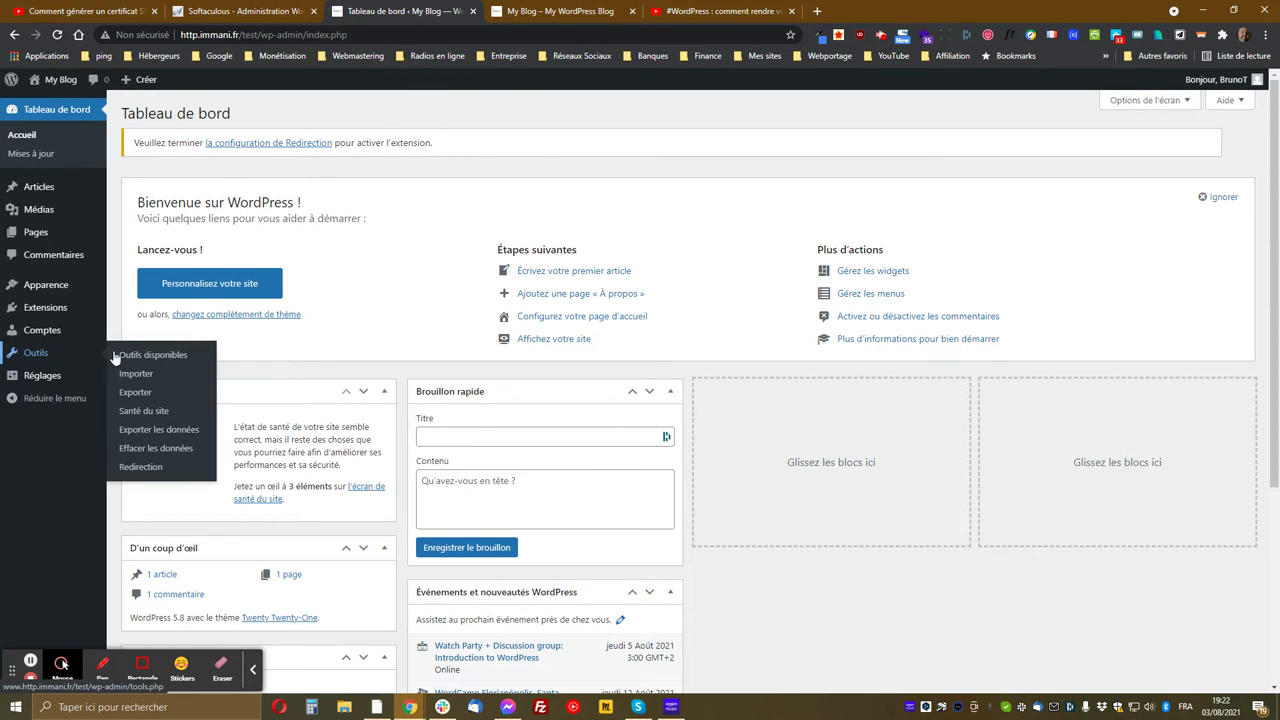
click(144, 414)
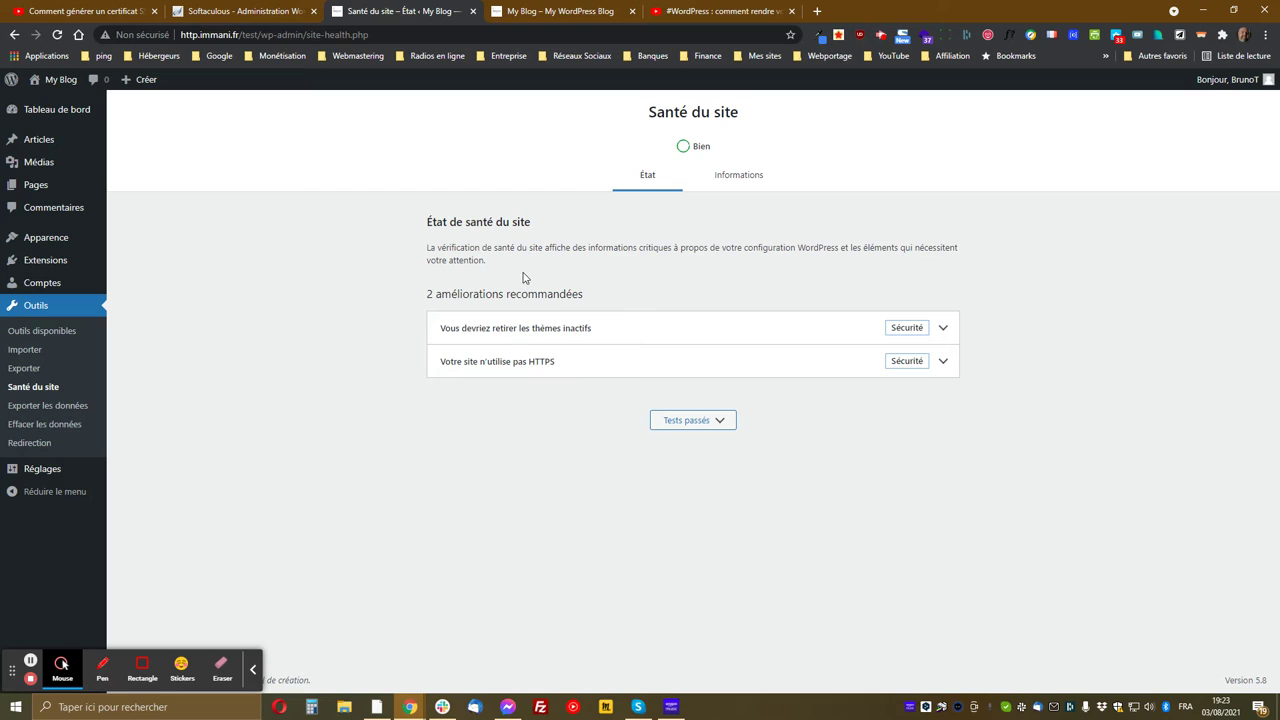
click(613, 337)
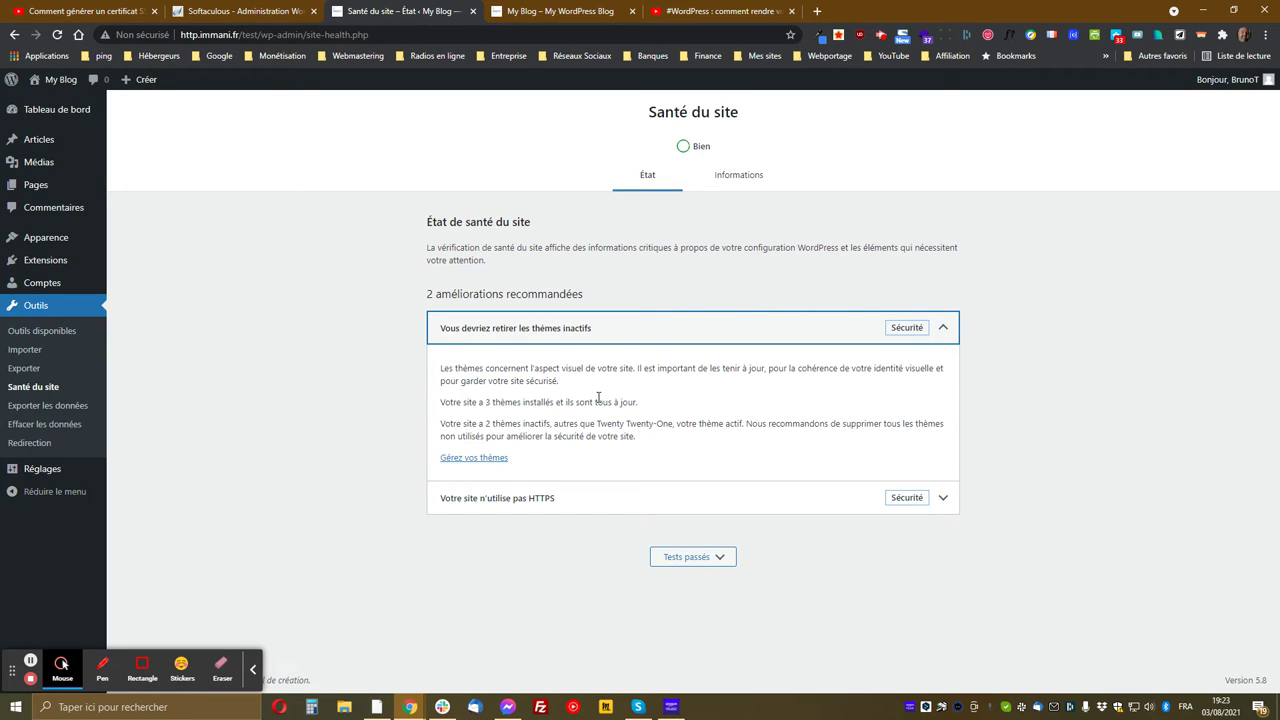
click(945, 330)
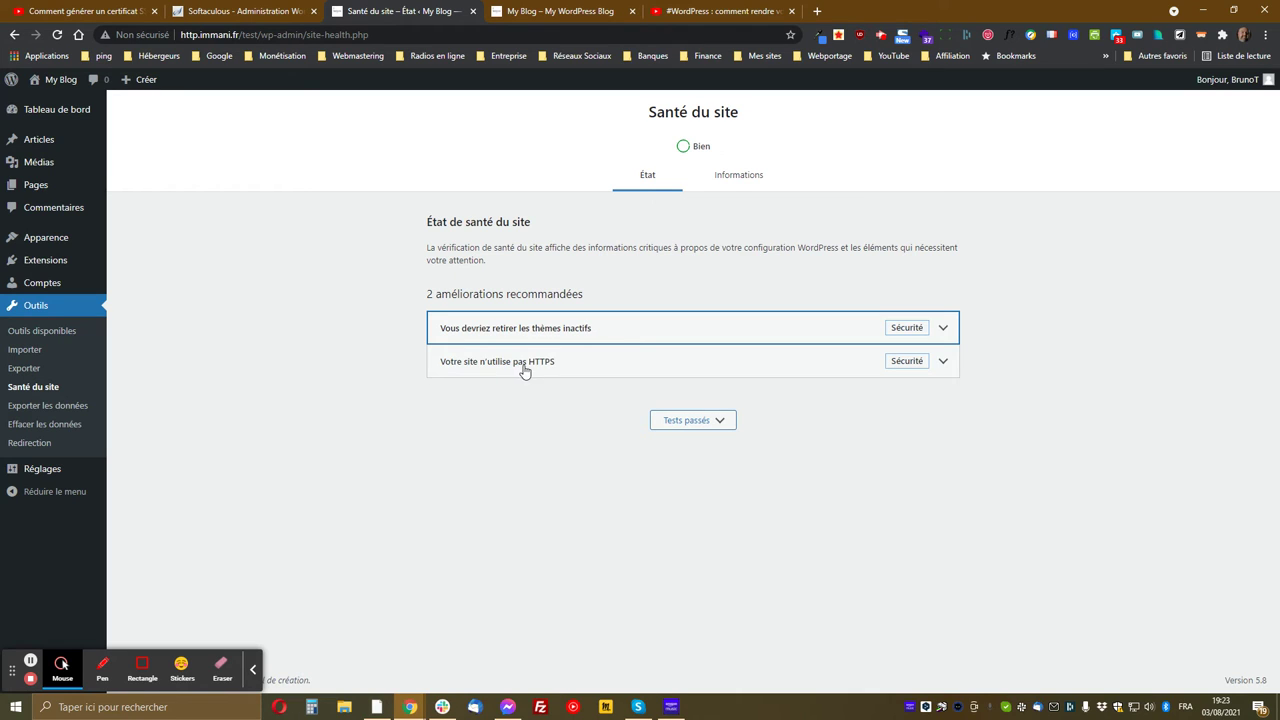
Expand the recommendation about the site not using HTTPS and update the site to use HTTPS.
click(775, 377)
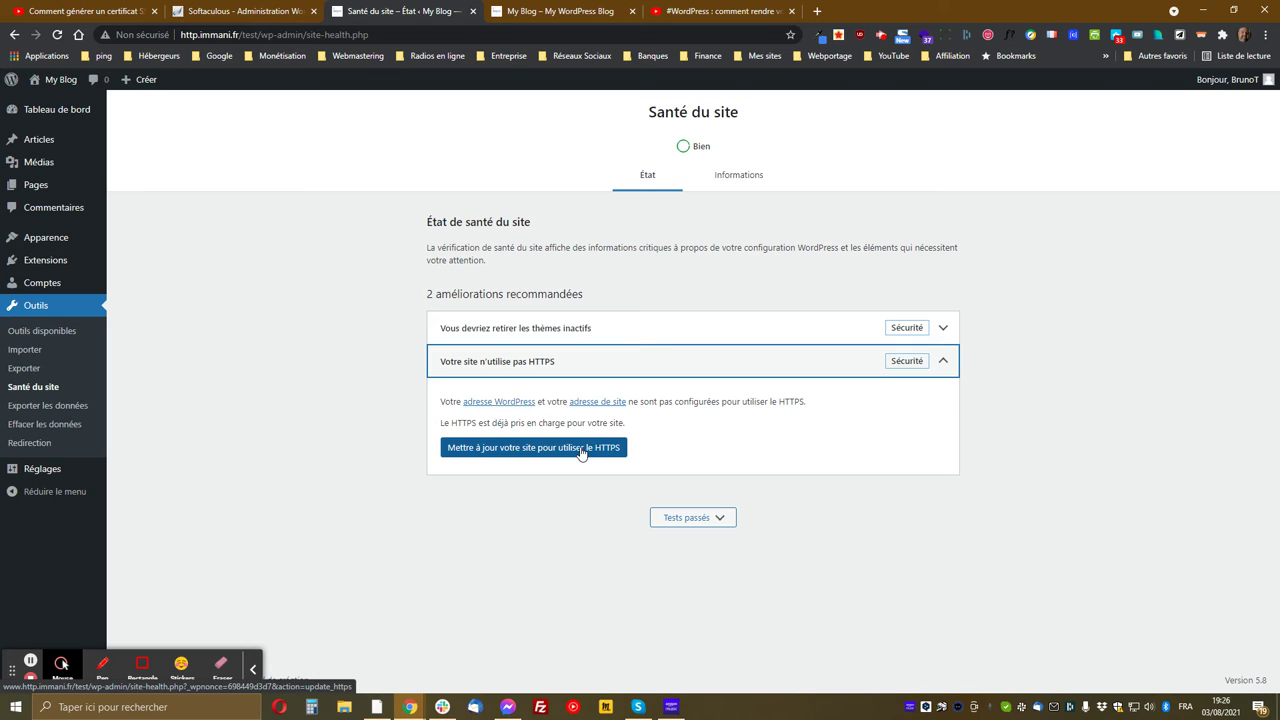
click(541, 449)
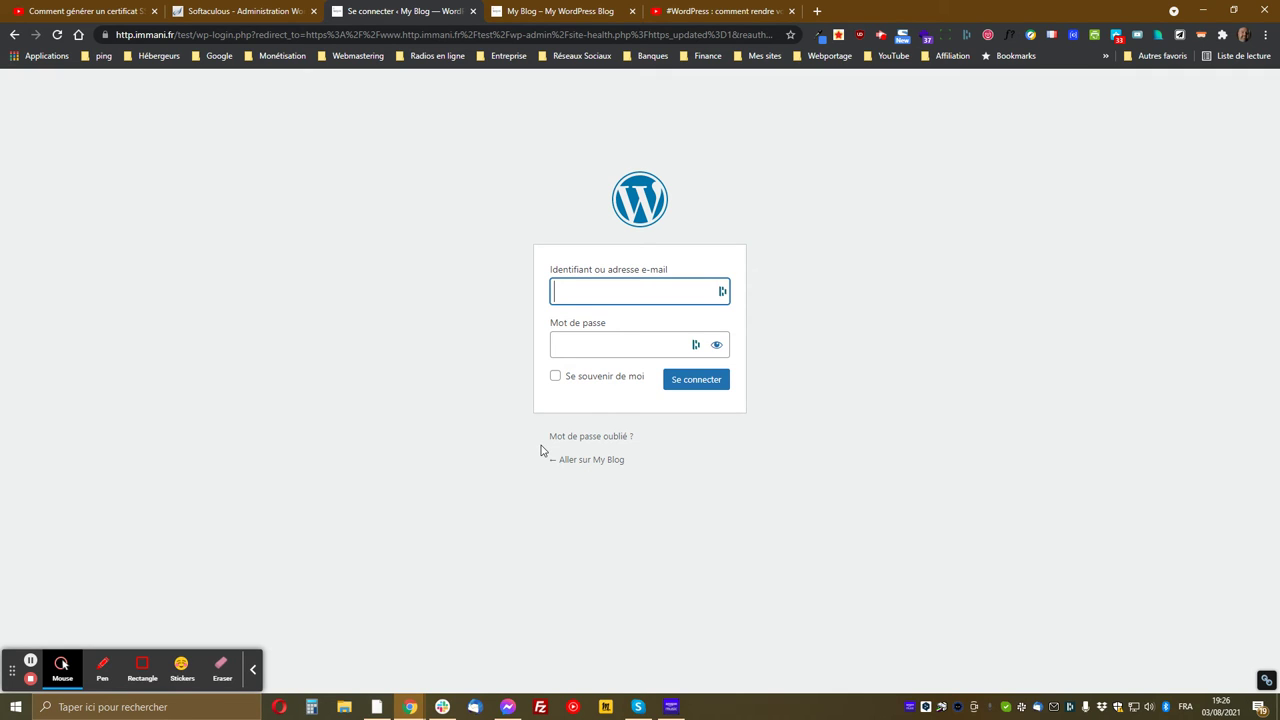
Reload the blog's front page and check how its address is served after the HTTPS update.
click(566, 12)
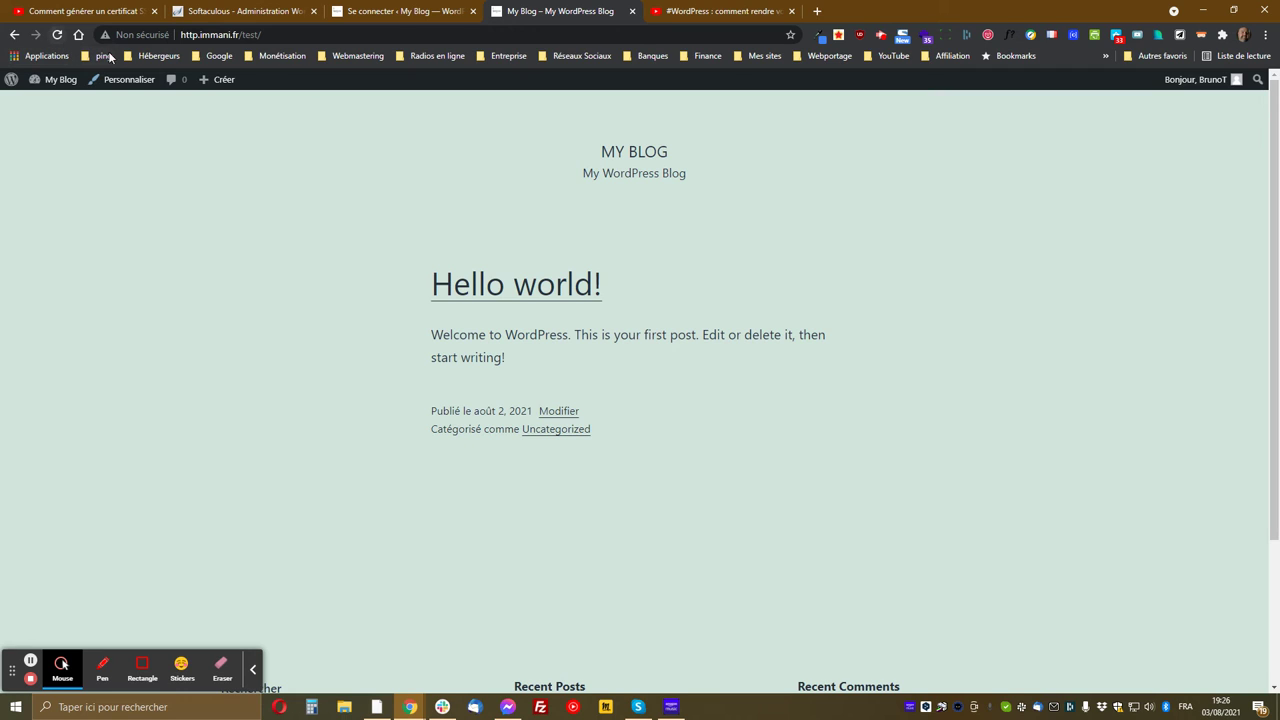
click(57, 34)
scroll(209, 165, down, 3)
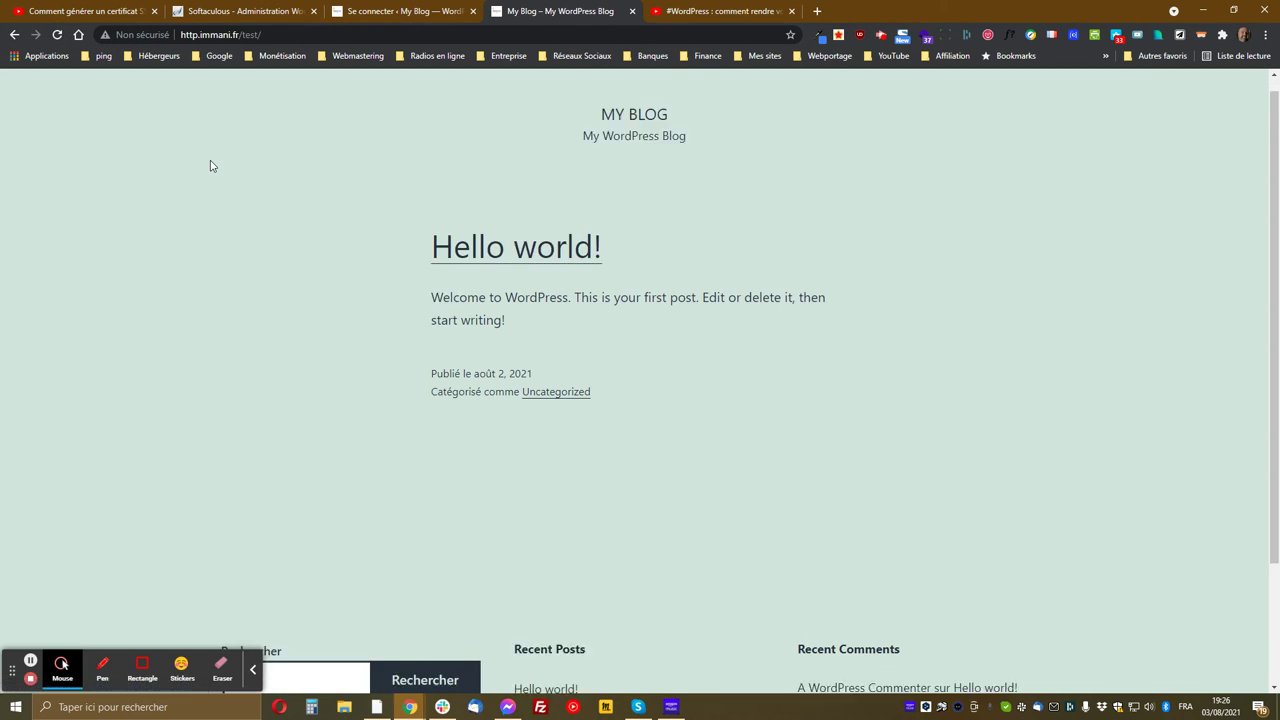
scroll(224, 184, up, 3)
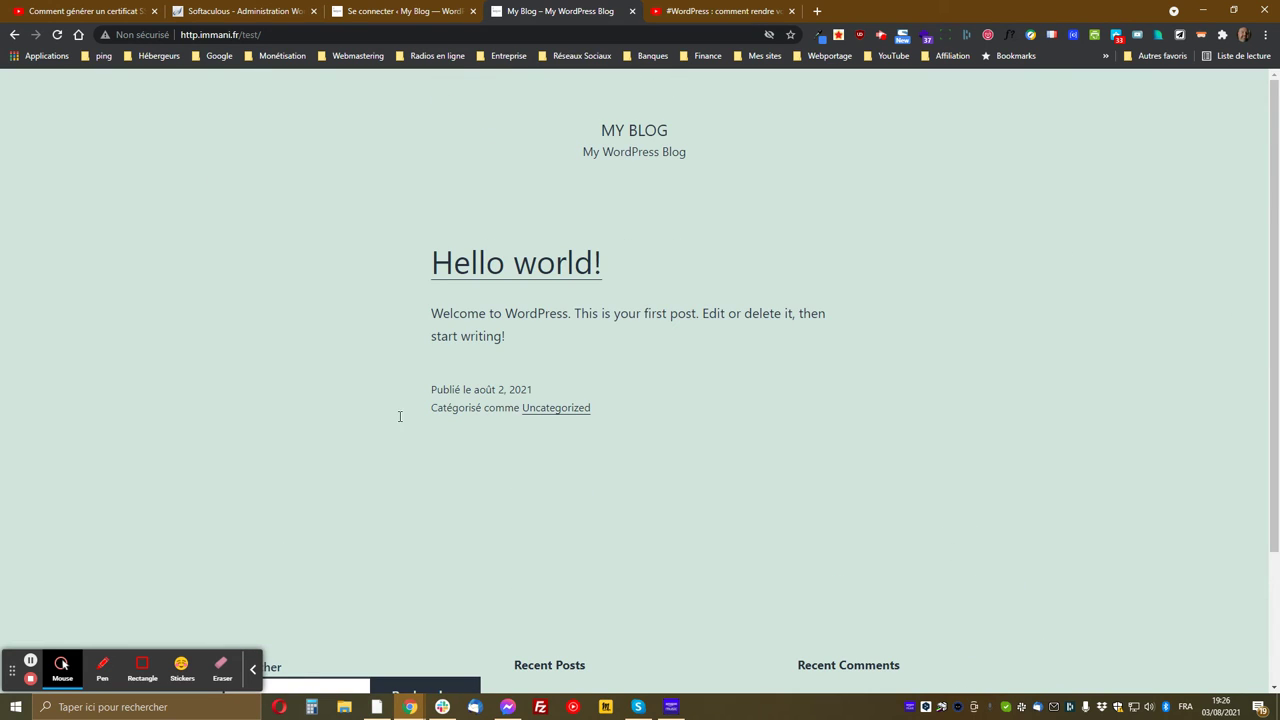
click(202, 36)
key(Home)
text(www.)
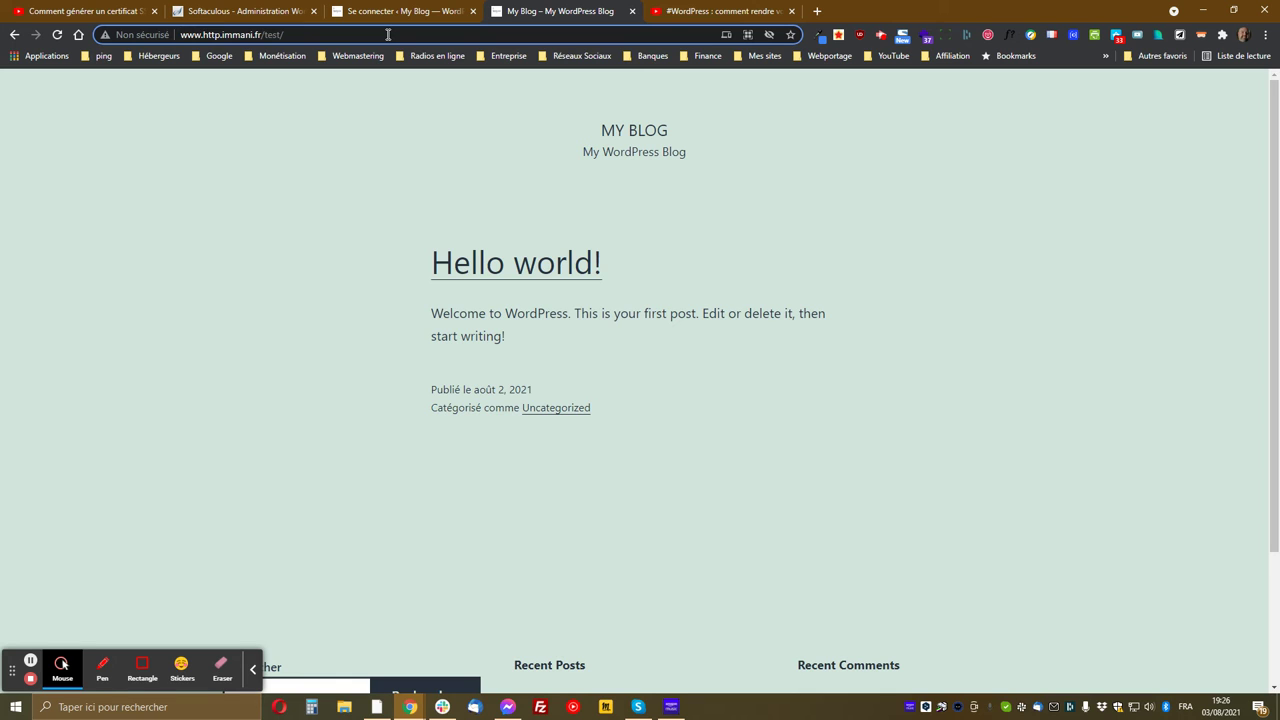
key(Home)
text(https)
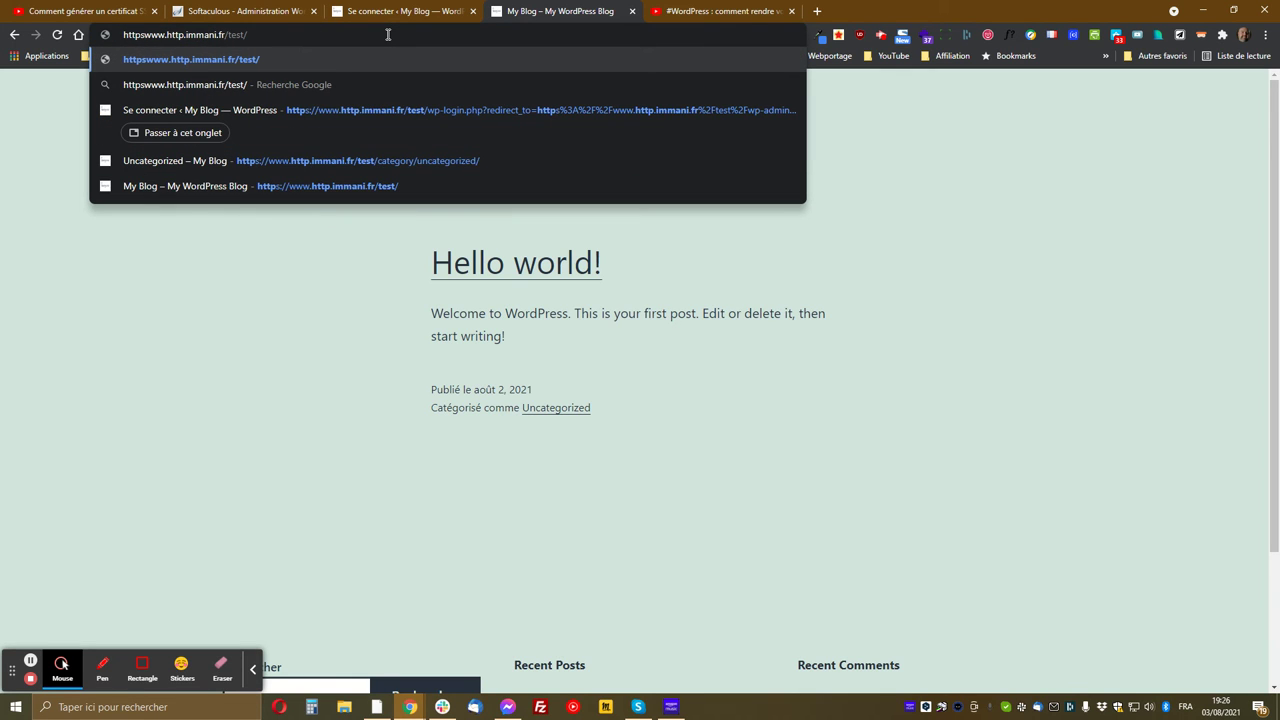
text(:)
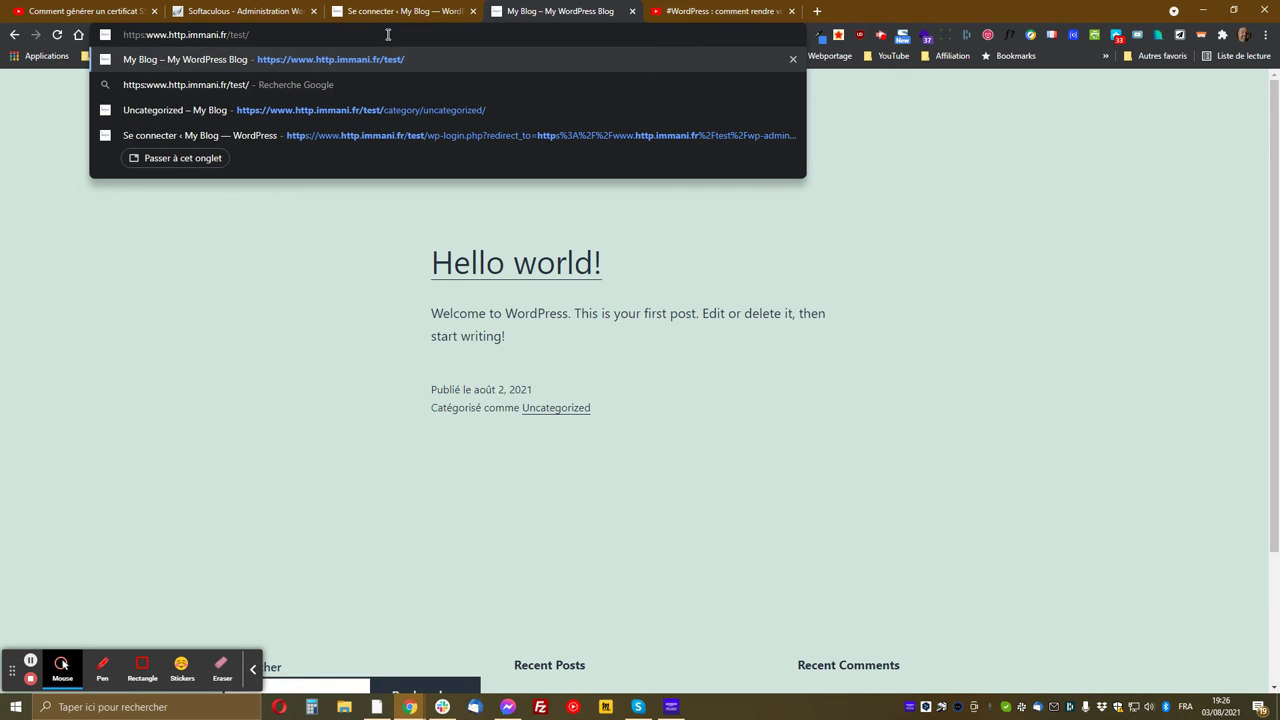
text(//)
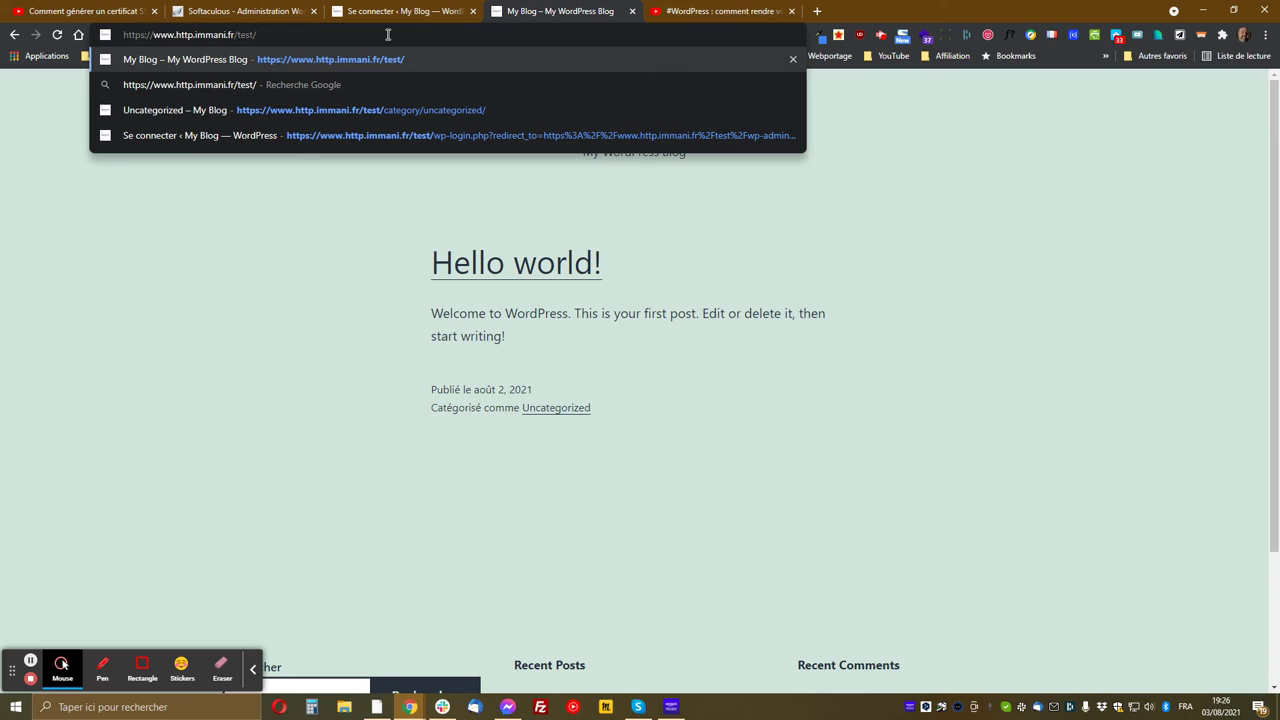
key(Return)
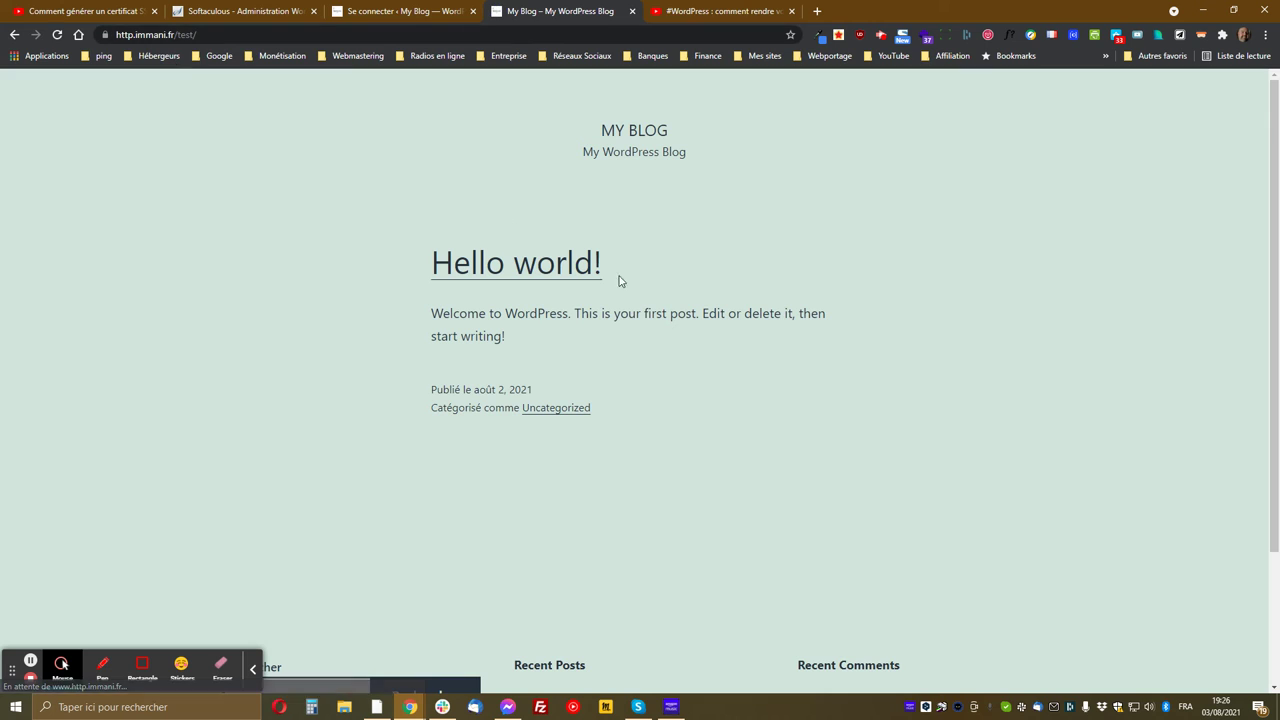
Look over the secure front page and open the Uncategorized category to check its address.
scroll(523, 289, down, 2)
scroll(523, 297, up, 2)
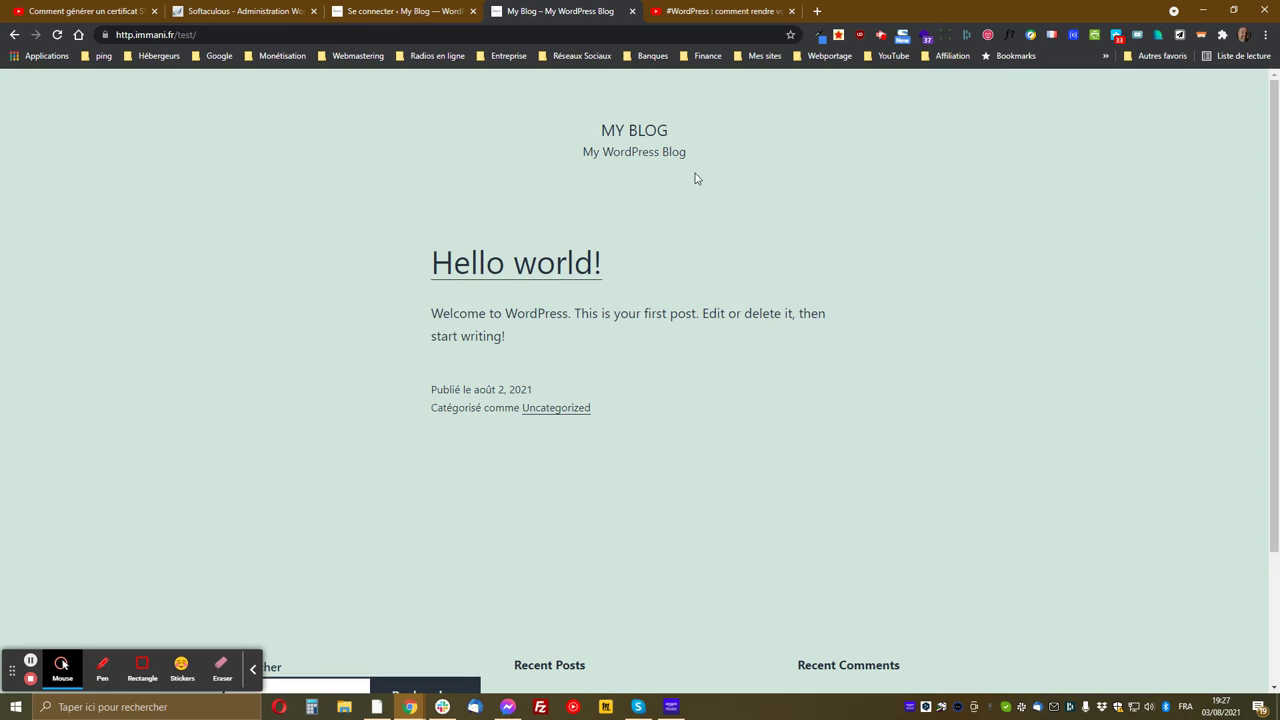
click(561, 411)
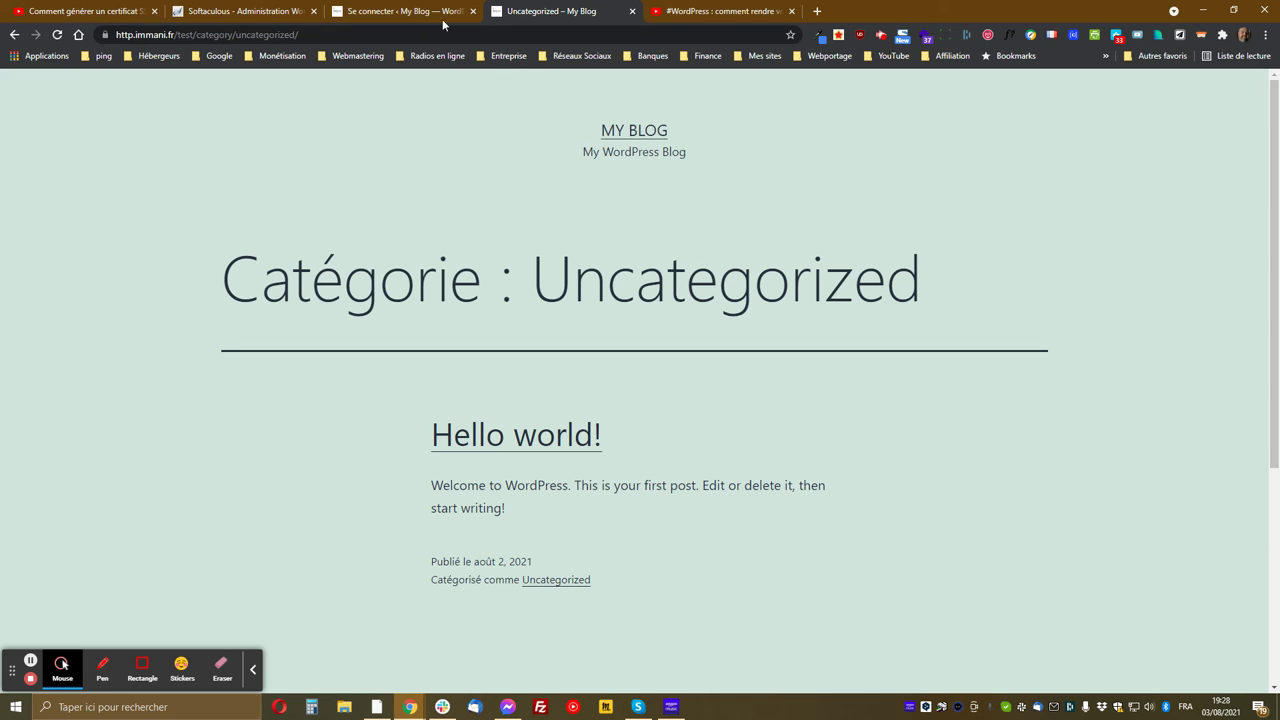
Log back in to the WordPress dashboard and decline saving the account in Dashlane.
click(400, 11)
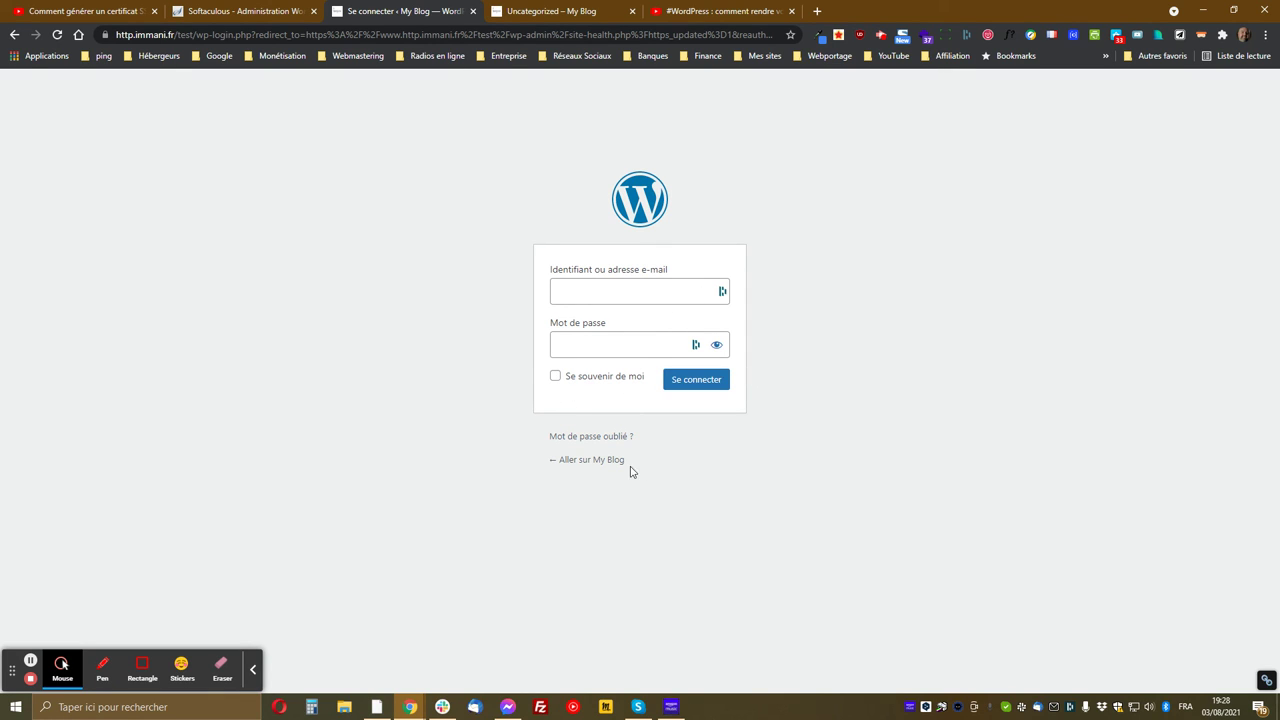
click(30, 662)
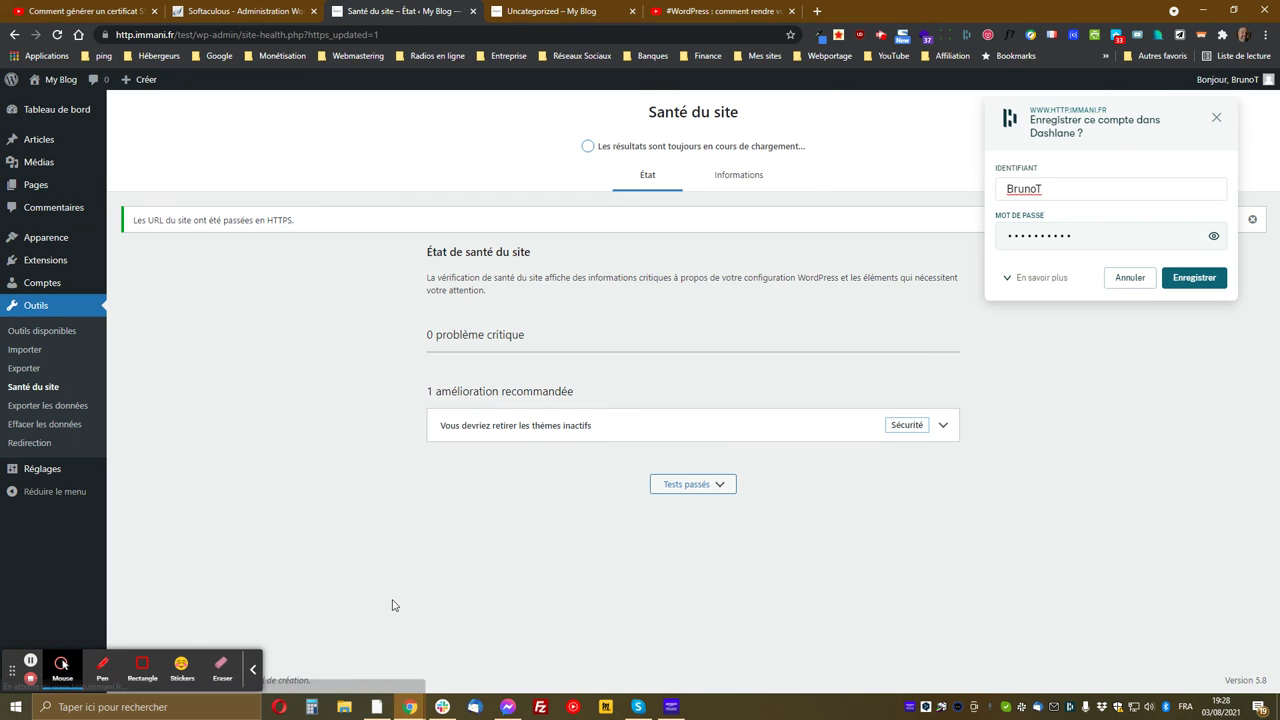
click(1138, 284)
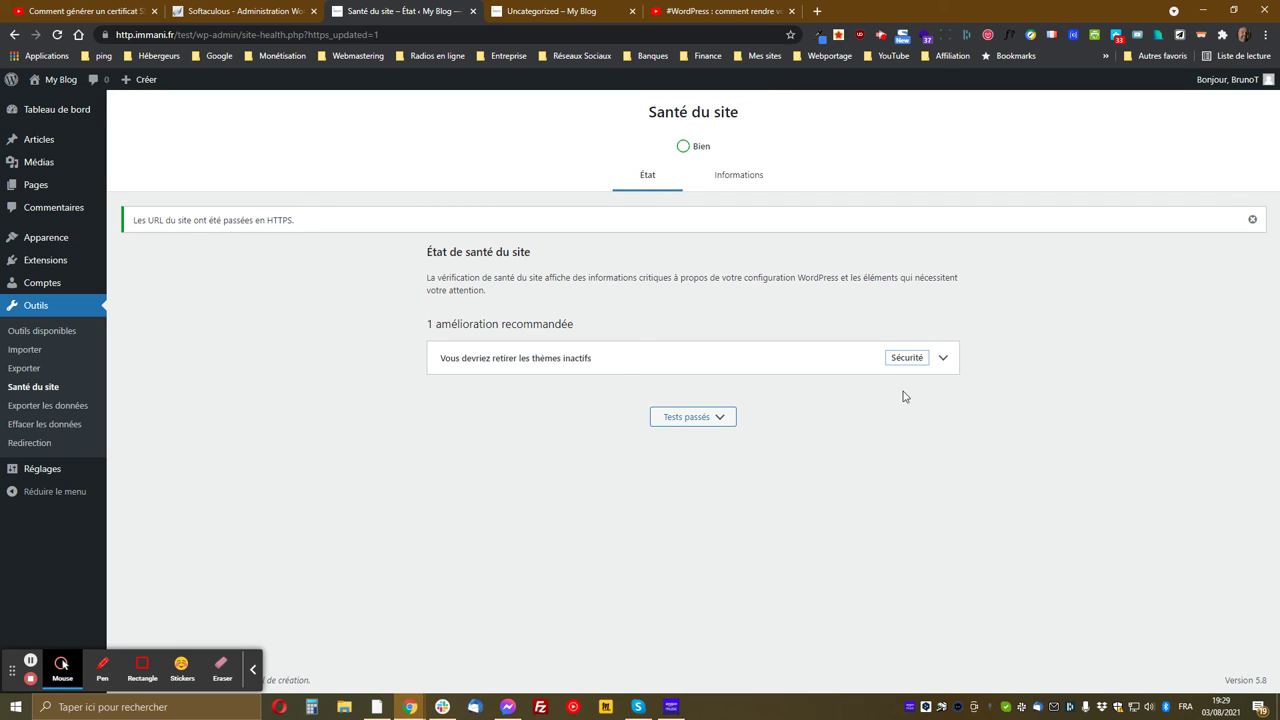
Review the remaining inactive themes recommendation and open the General settings to check the WordPress and site URLs.
click(943, 361)
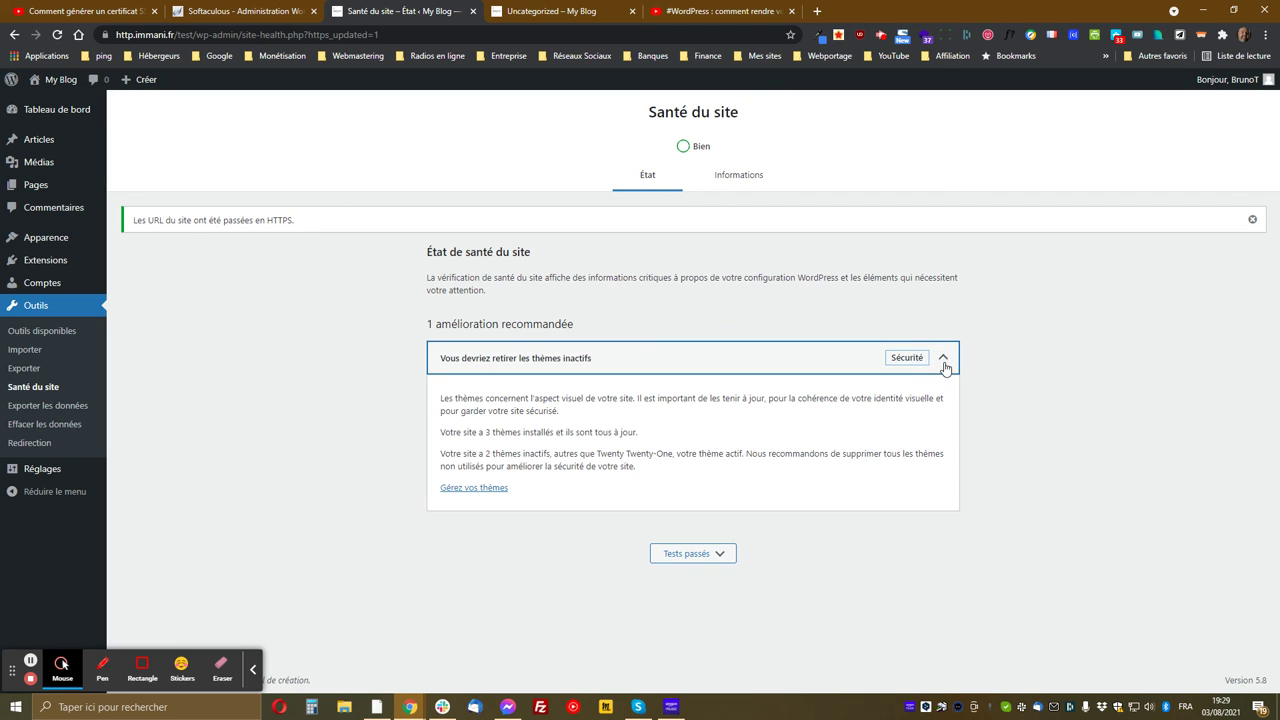
click(945, 363)
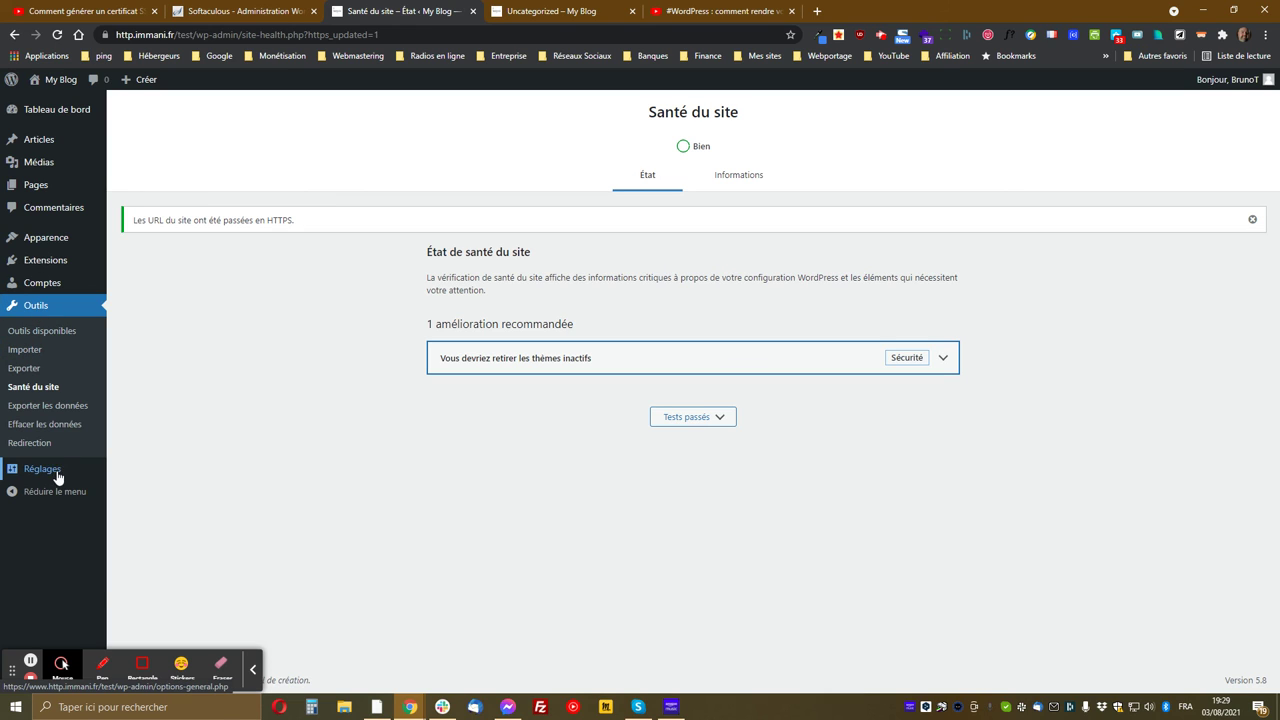
mouse_move(52, 474)
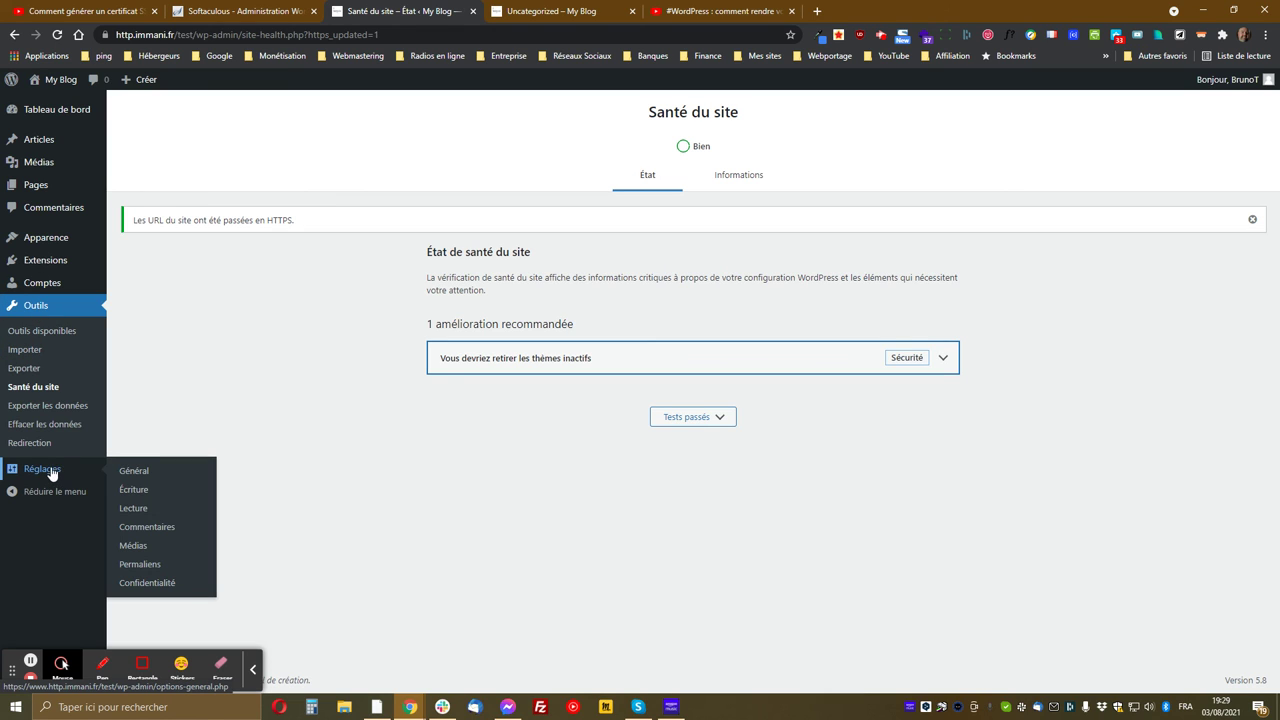
click(136, 471)
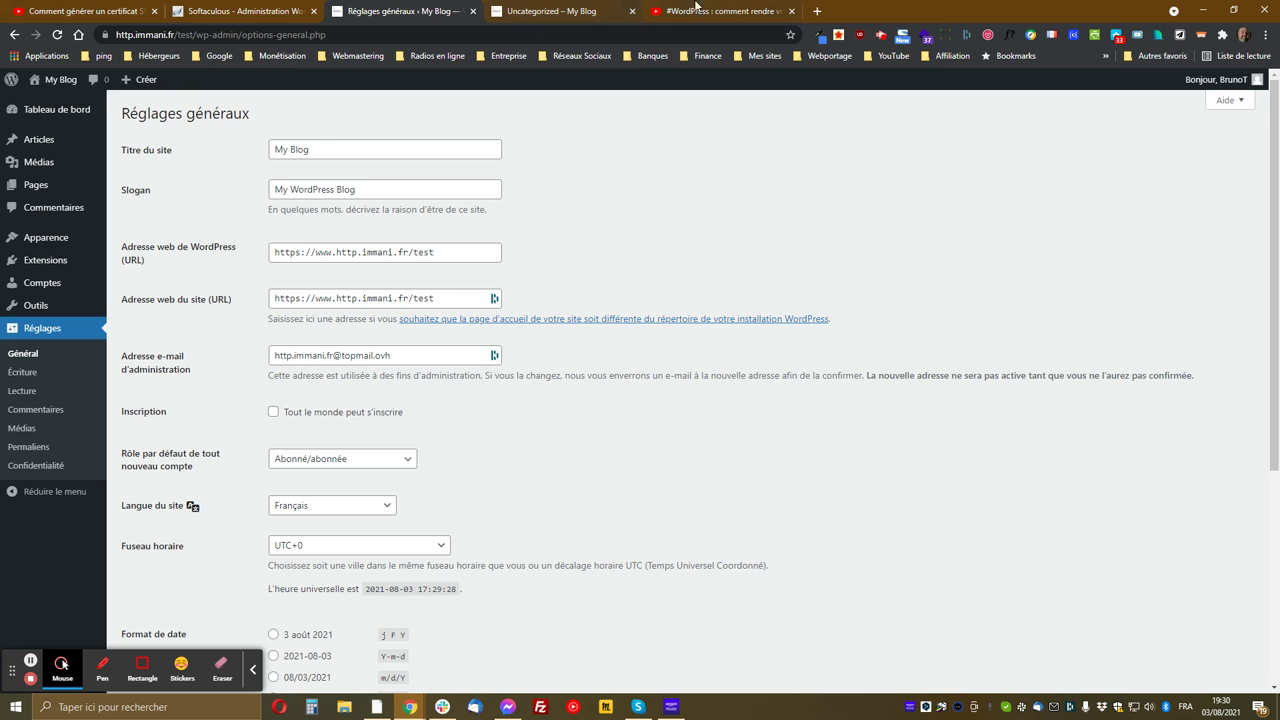
Return to the YouTube video about responsive sites with Elementor and look through its description.
click(717, 10)
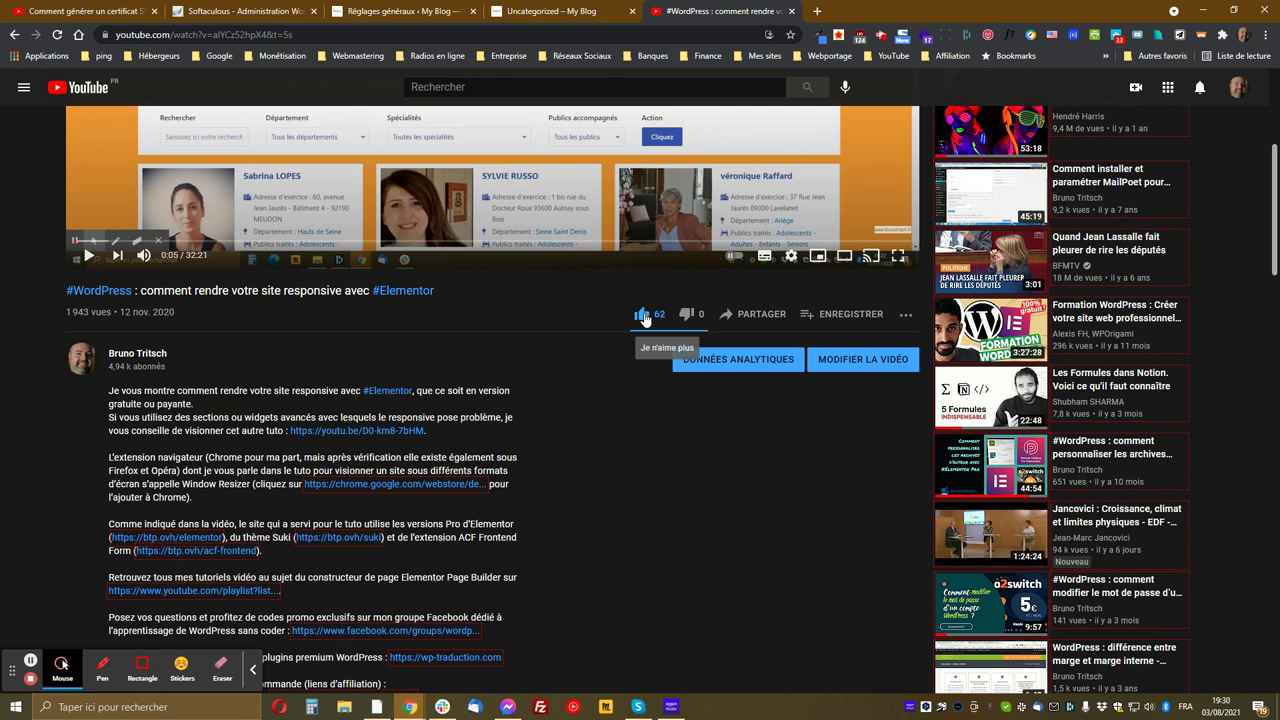
scroll(644, 318, down, 2)
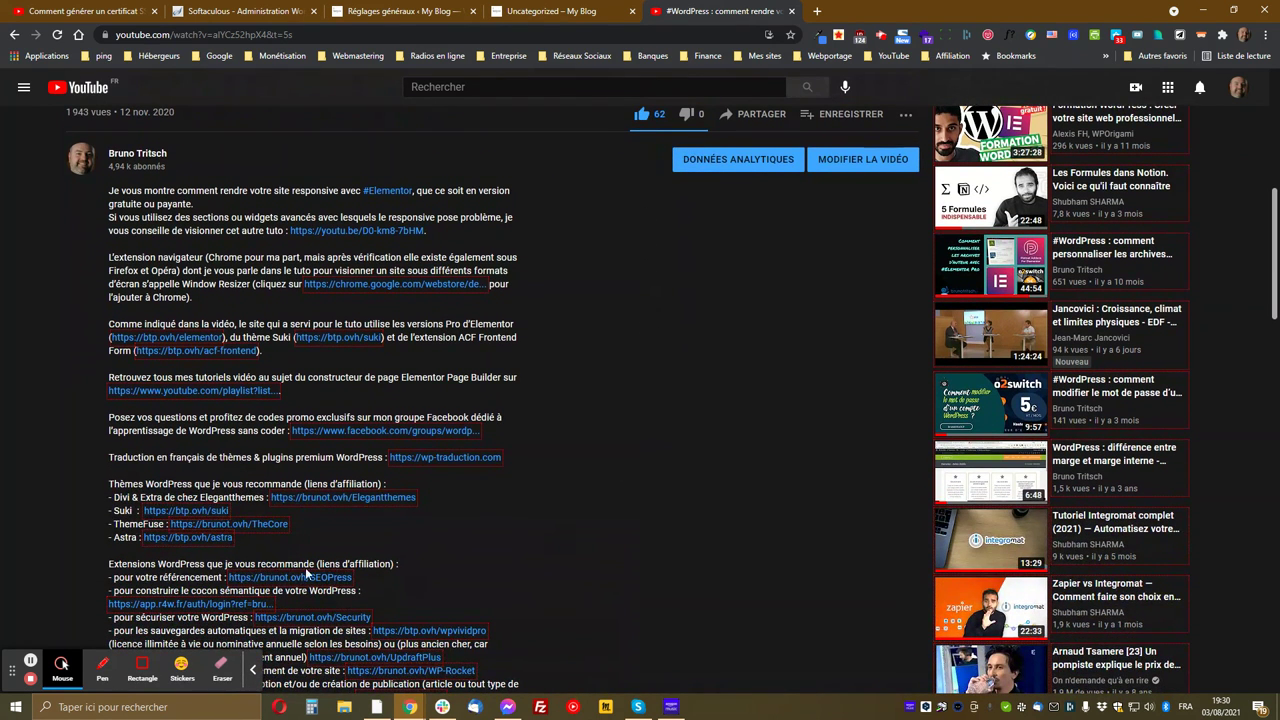